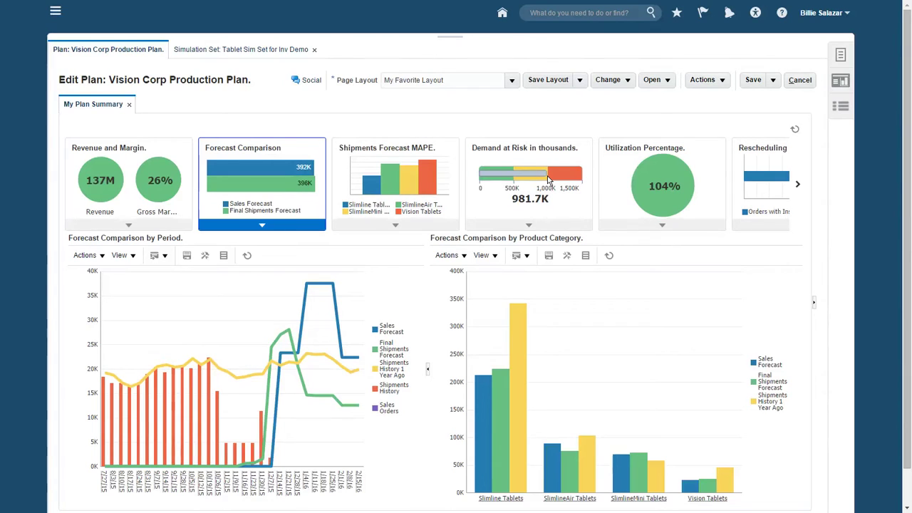
# - Show the saved page layouts available for the Vision Corp Production Plan
pyautogui.click(512, 81)
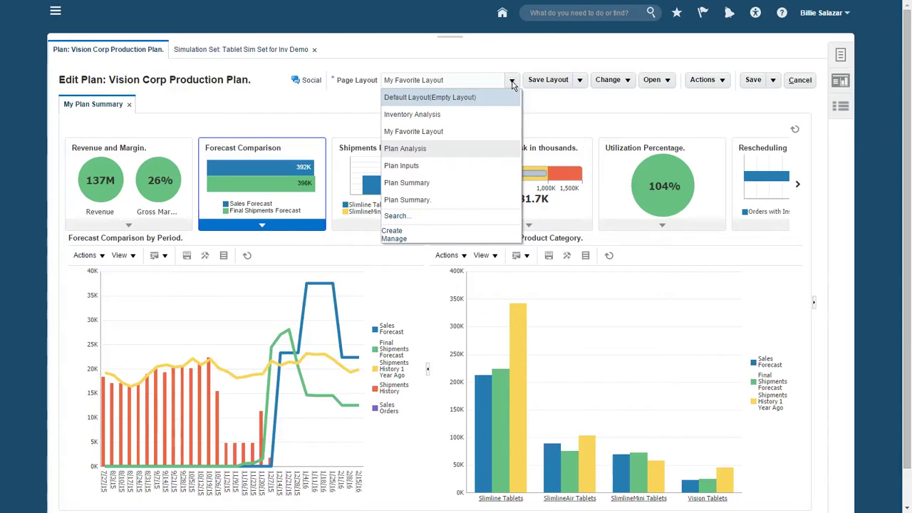
# - Switch the plan to the Plan Analysis layout to see inventory and safety stock charts
pyautogui.click(411, 149)
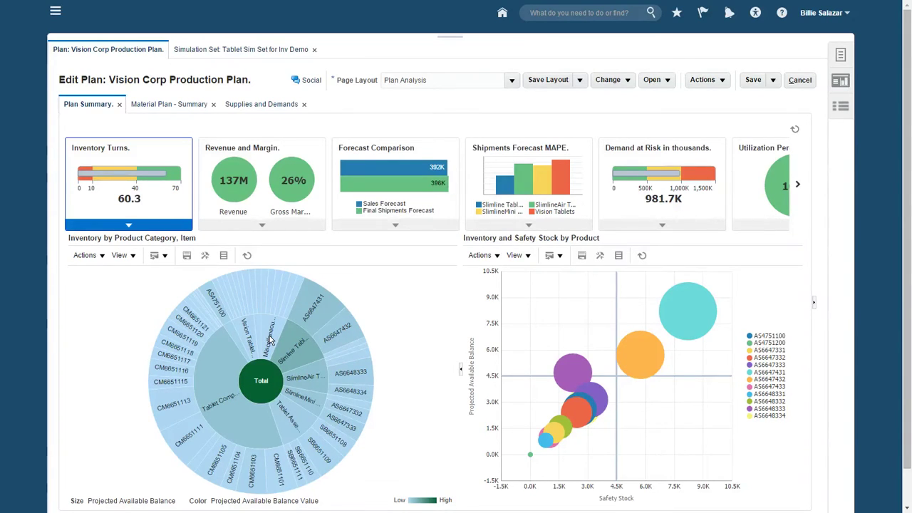
pyautogui.moveTo(357, 376)
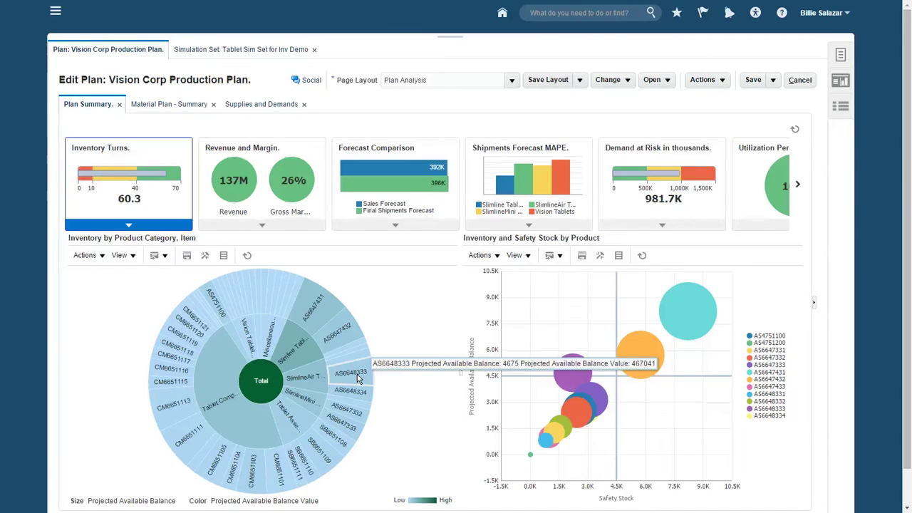
pyautogui.rightClick(357, 374)
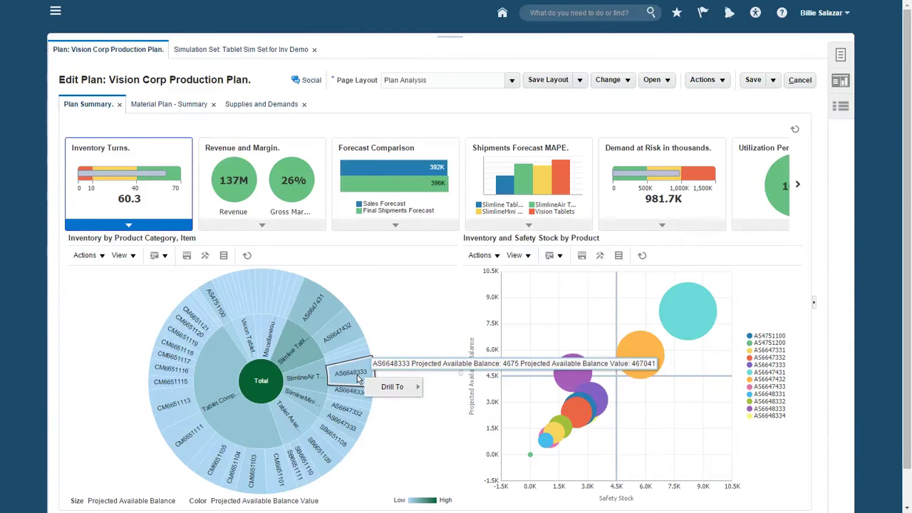
pyautogui.moveTo(411, 394)
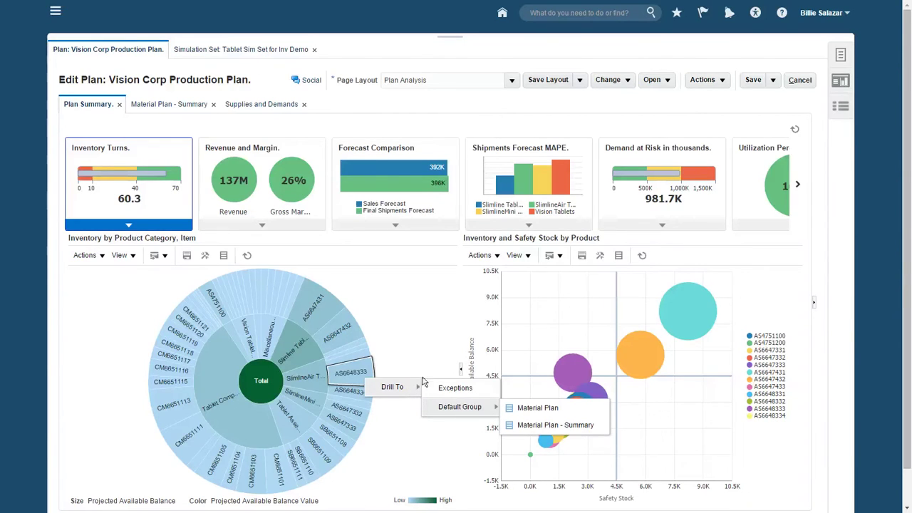
pyautogui.click(450, 336)
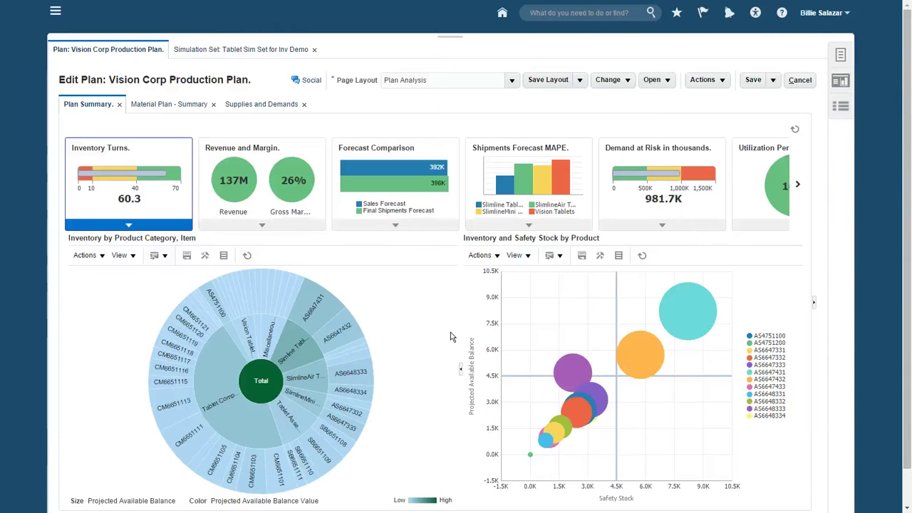
# - Collapse the inventory sunburst, then switch the plan to the Inventory Analysis layout
pyautogui.moveTo(451, 336); pyautogui.dragTo(109, 329)
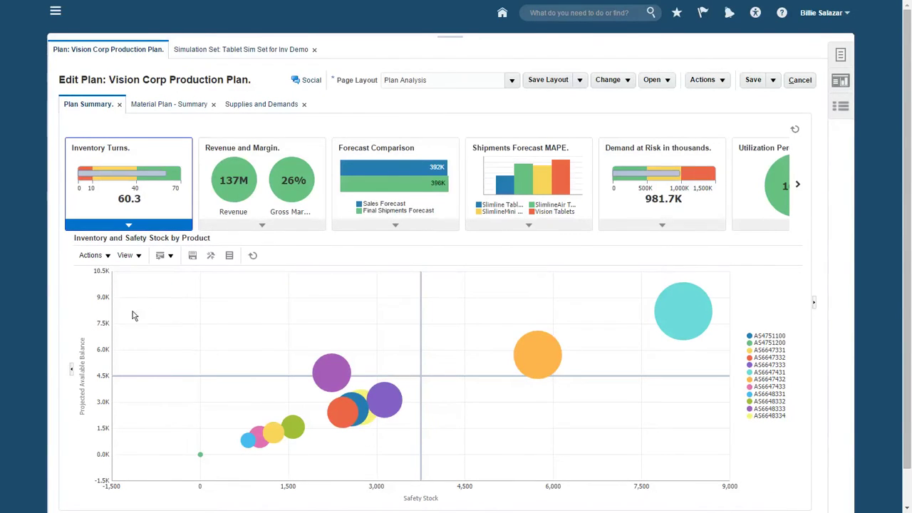
pyautogui.click(511, 83)
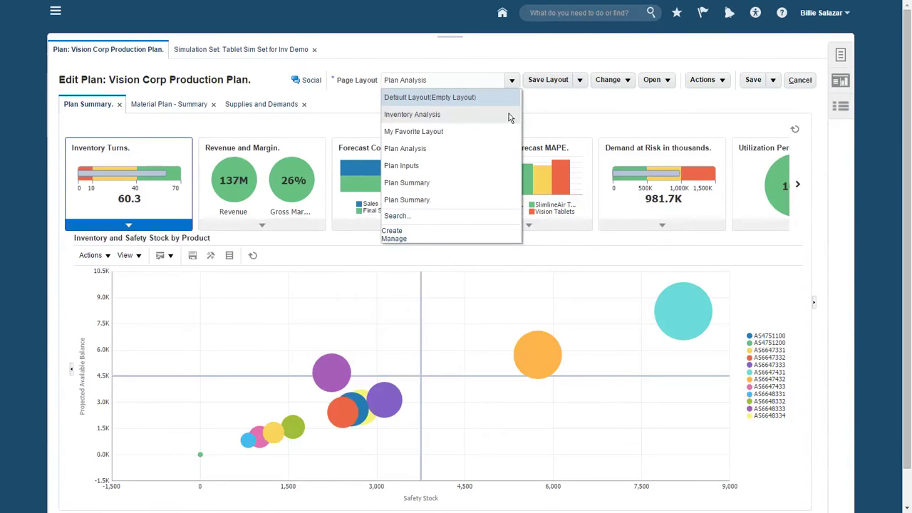
pyautogui.click(509, 115)
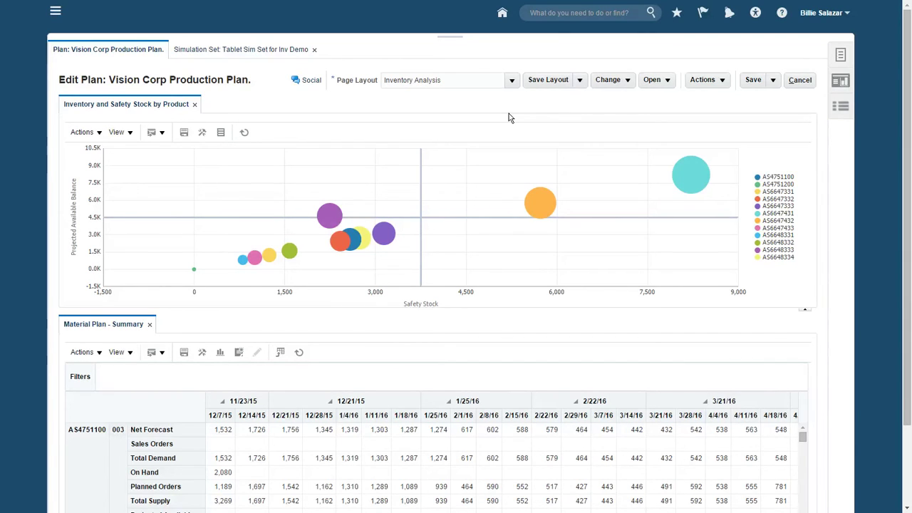
# - Use a two-panel layout with an Inventory Trends graph, then focus views on item AS6648333
pyautogui.click(626, 83)
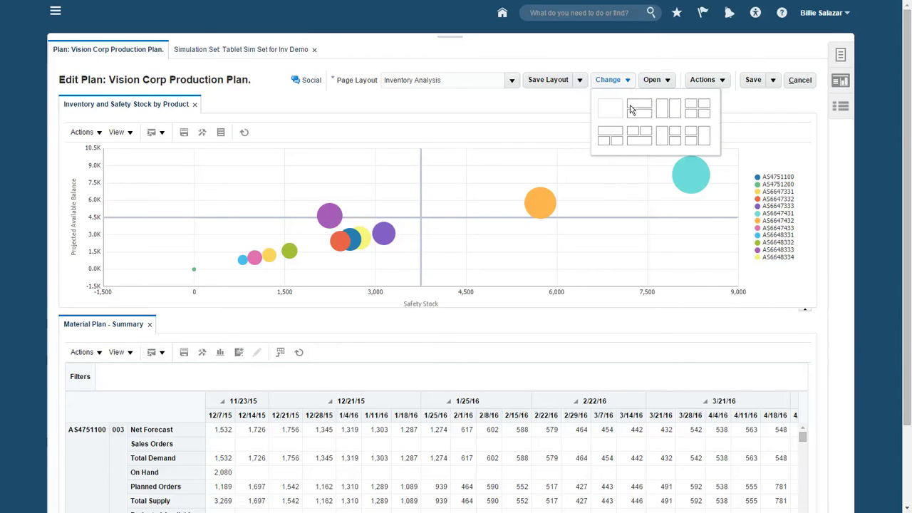
pyautogui.click(640, 139)
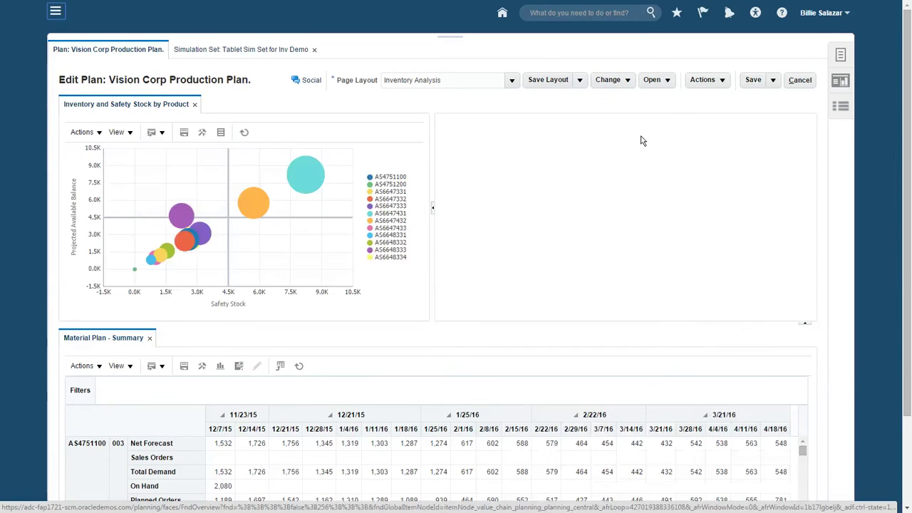
pyautogui.click(664, 84)
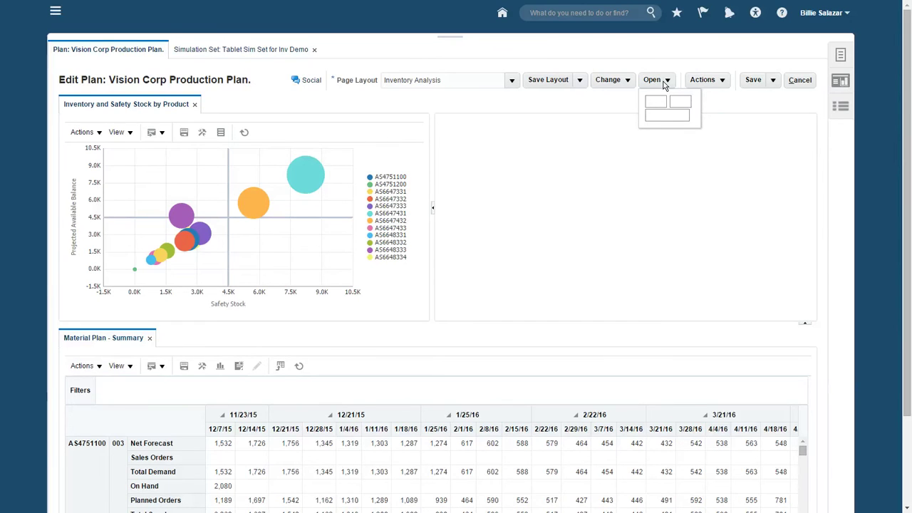
pyautogui.click(680, 103)
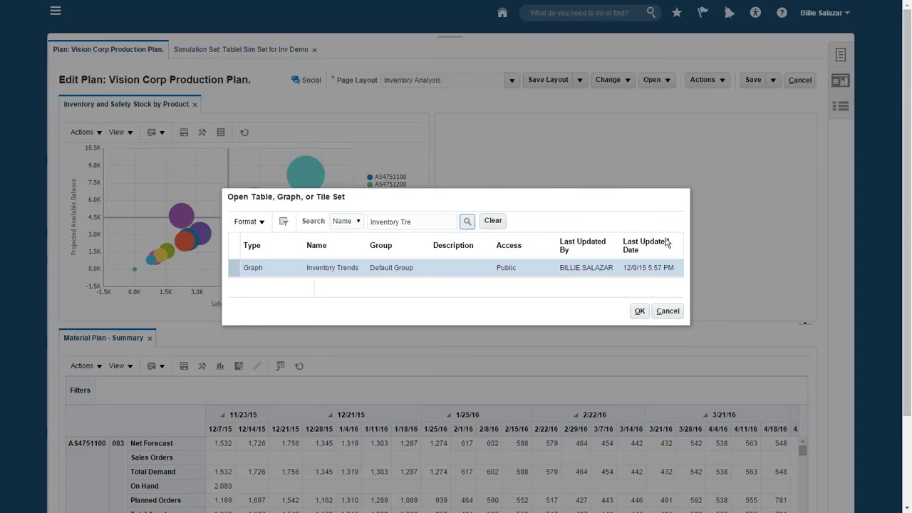
pyautogui.click(639, 311)
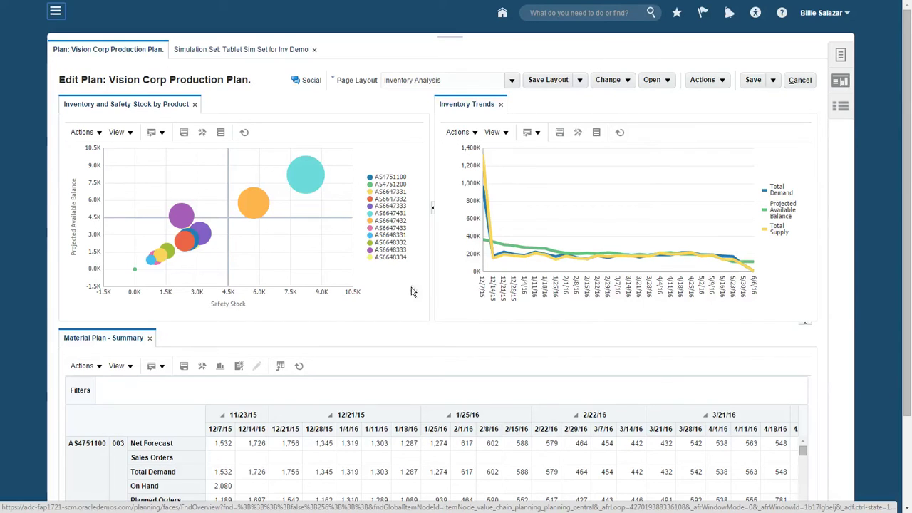
pyautogui.click(182, 216)
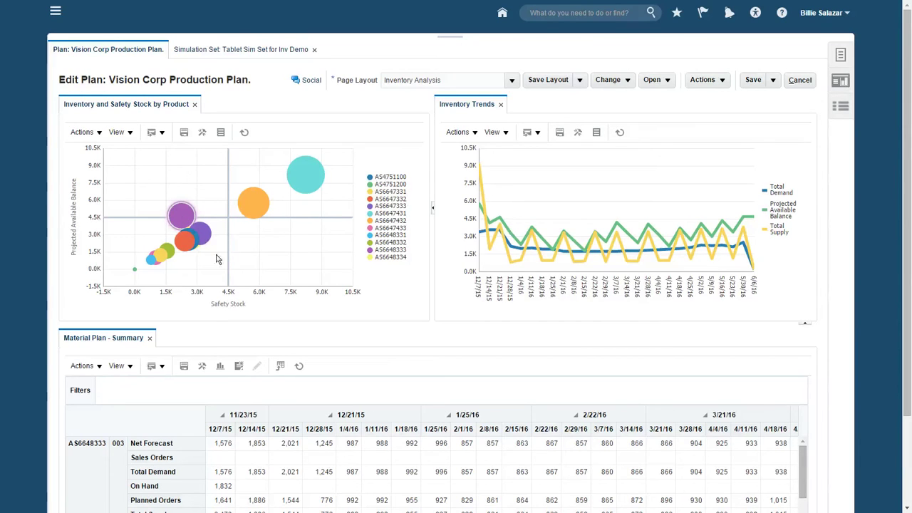
# - Enlarge the Material Plan Summary and drill from AS6648333's rows to its Supply Chain Bill
pyautogui.moveTo(307, 324); pyautogui.dragTo(332, 112)
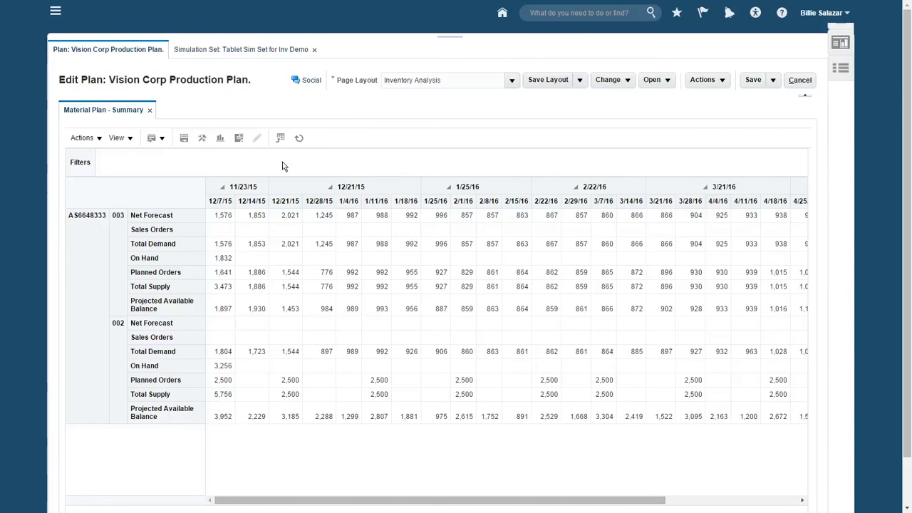
pyautogui.click(84, 284)
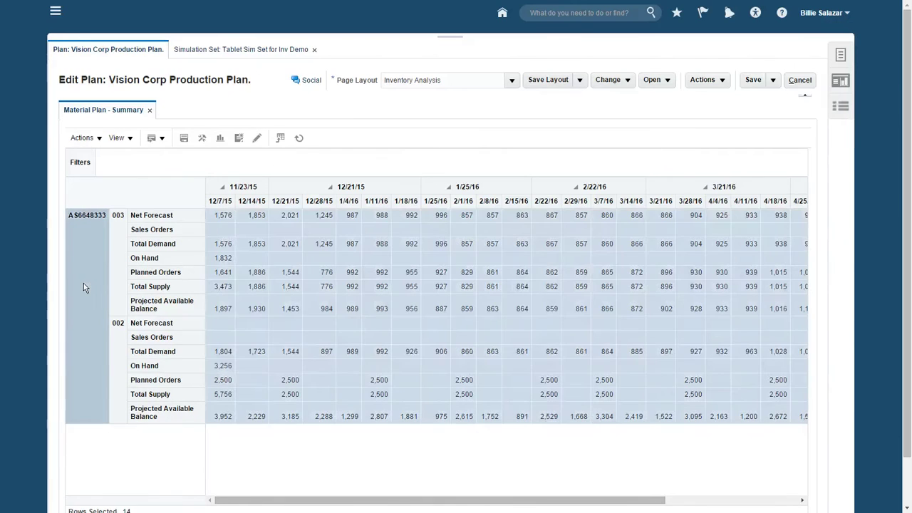
pyautogui.rightClick(84, 286)
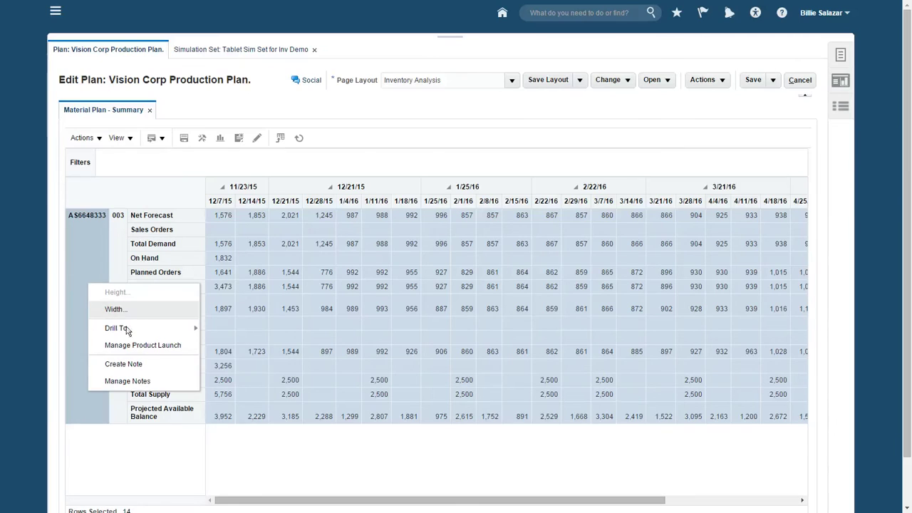
pyautogui.moveTo(131, 331)
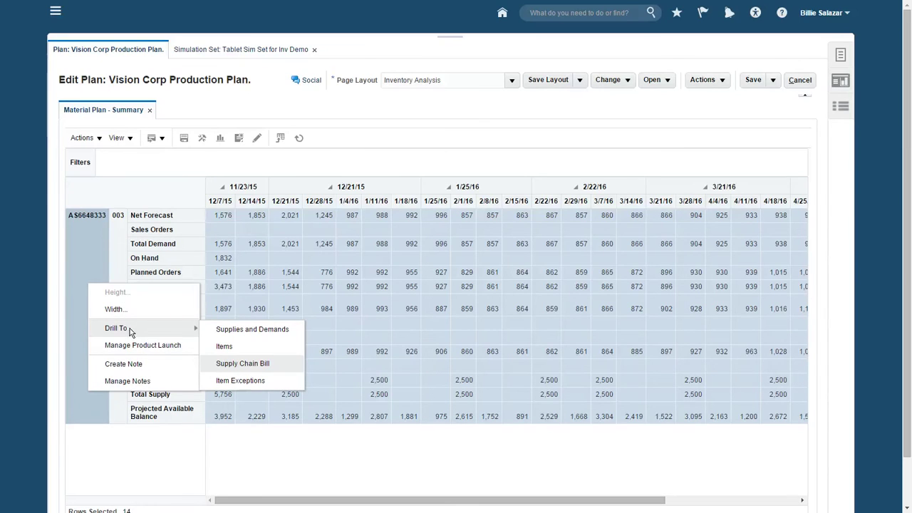
pyautogui.click(254, 367)
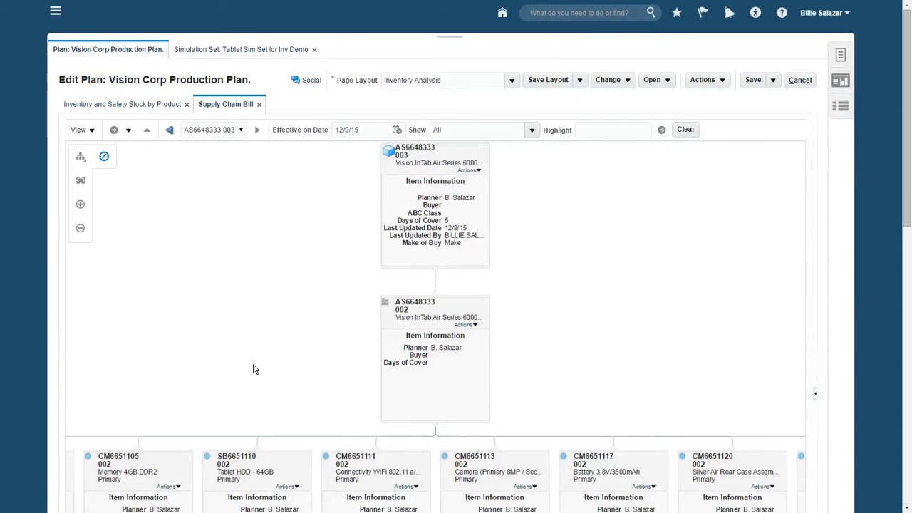
# - Drill from the AS6648333 organization 002 node to Items in the Tablet Sim Set for Inv Demo
pyautogui.click(437, 343)
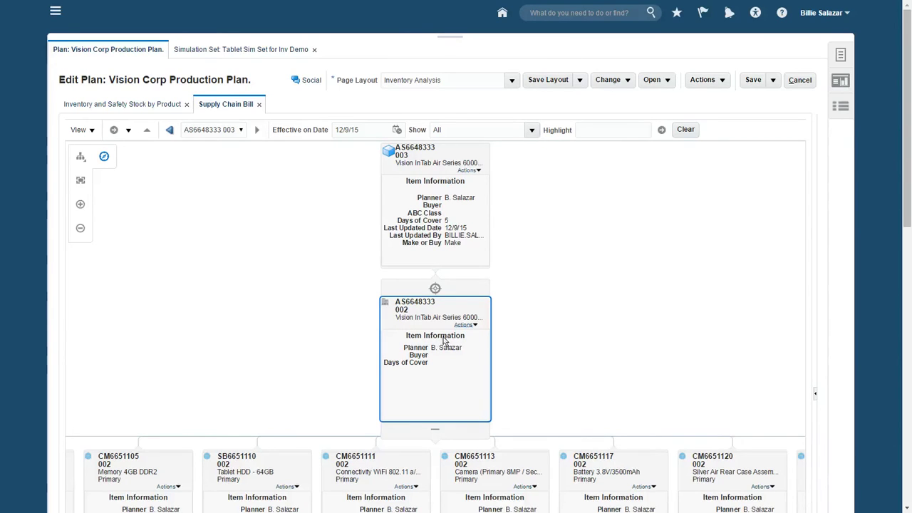
pyautogui.click(465, 325)
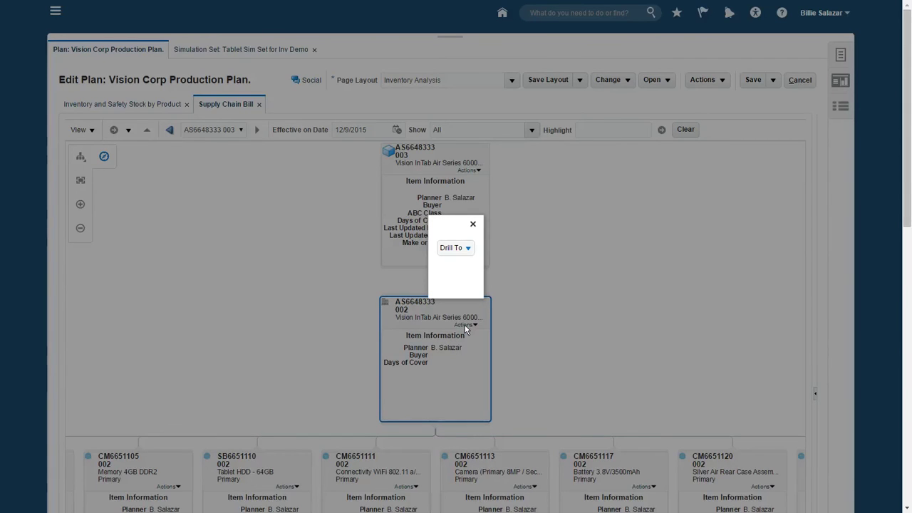
pyautogui.click(462, 250)
pyautogui.click(499, 301)
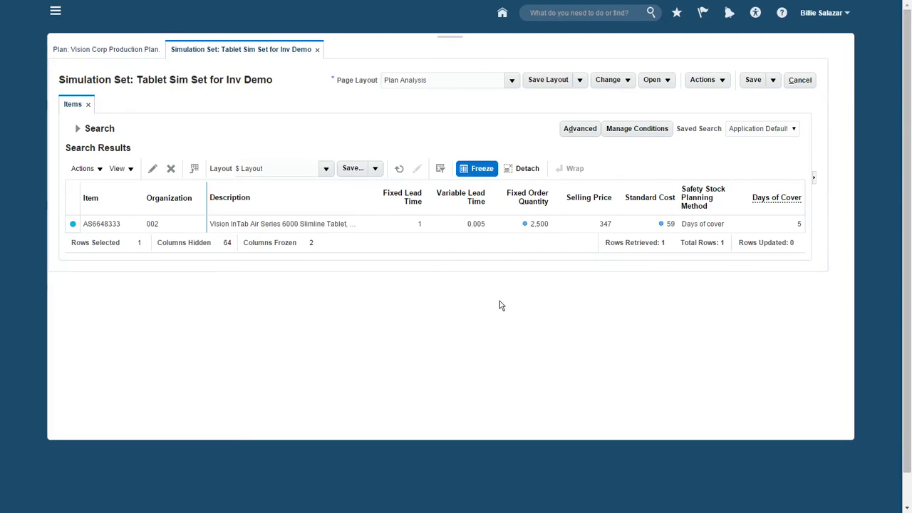
# - Change AS6648333's Fixed Order Quantity from 2,500 to 1750 and return to the production plan
pyautogui.click(408, 225)
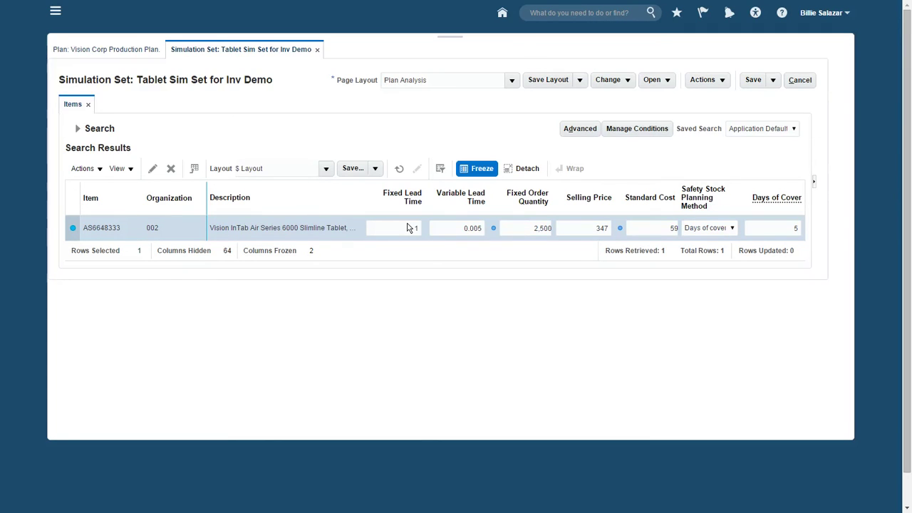
pyautogui.click(547, 227)
pyautogui.press('BackSpace')
pyautogui.press('BackSpace')
pyautogui.press('BackSpace')
pyautogui.press('BackSpace')
pyautogui.press('BackSpace')
pyautogui.write('1750')
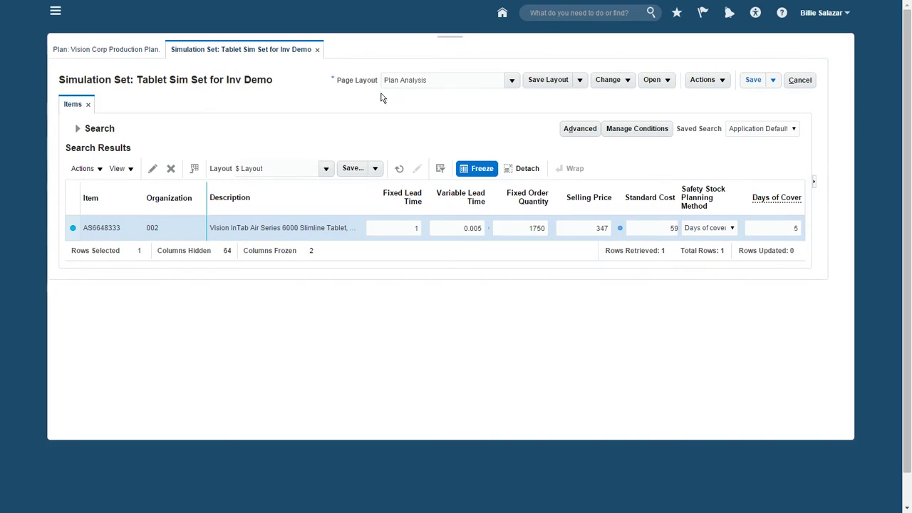
pyautogui.click(108, 51)
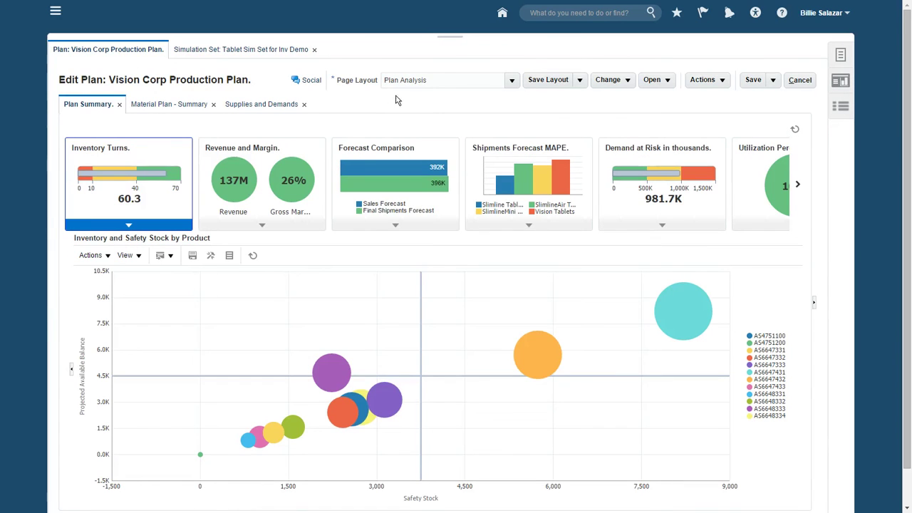
pyautogui.click(711, 84)
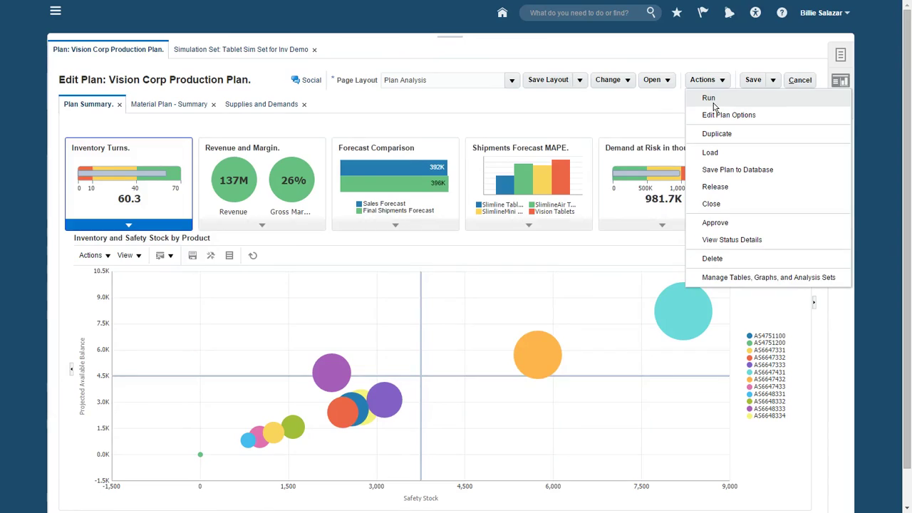
# - Run the Vision Corp Production Plan and confirm it in the Run Plan dialog
pyautogui.click(709, 99)
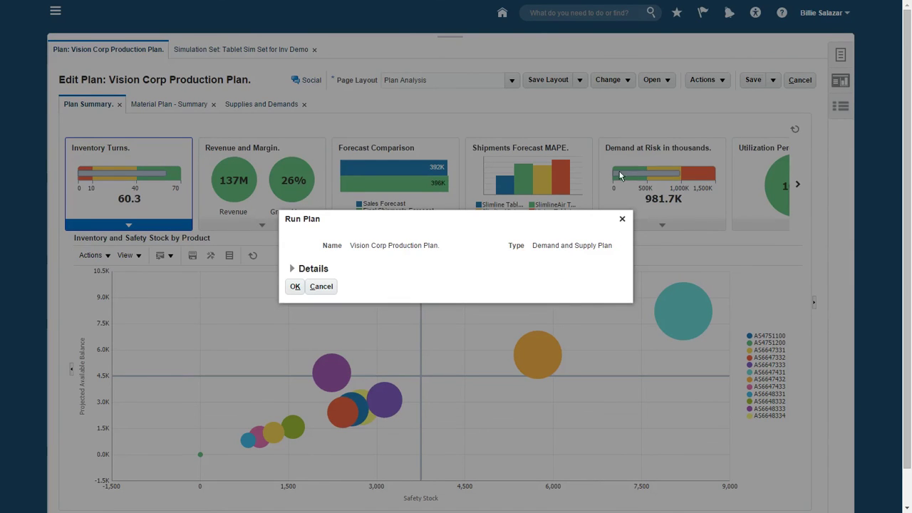
pyautogui.click(295, 287)
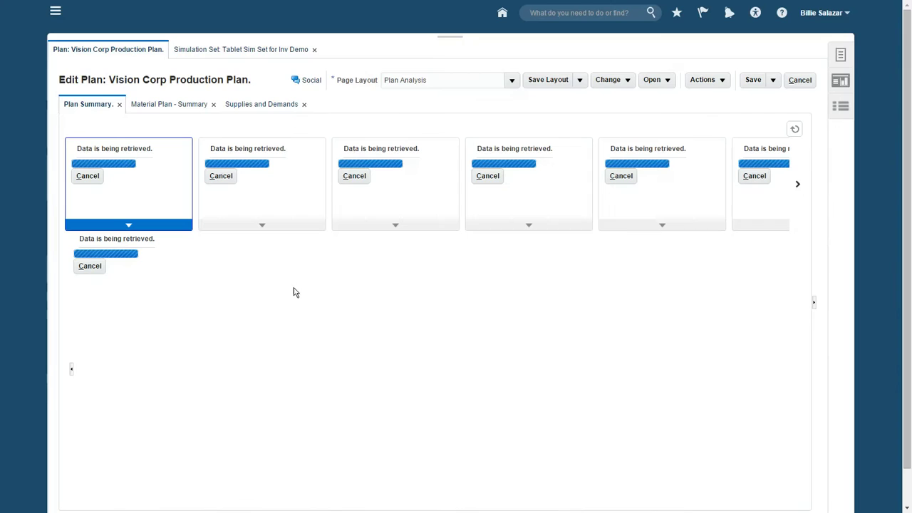